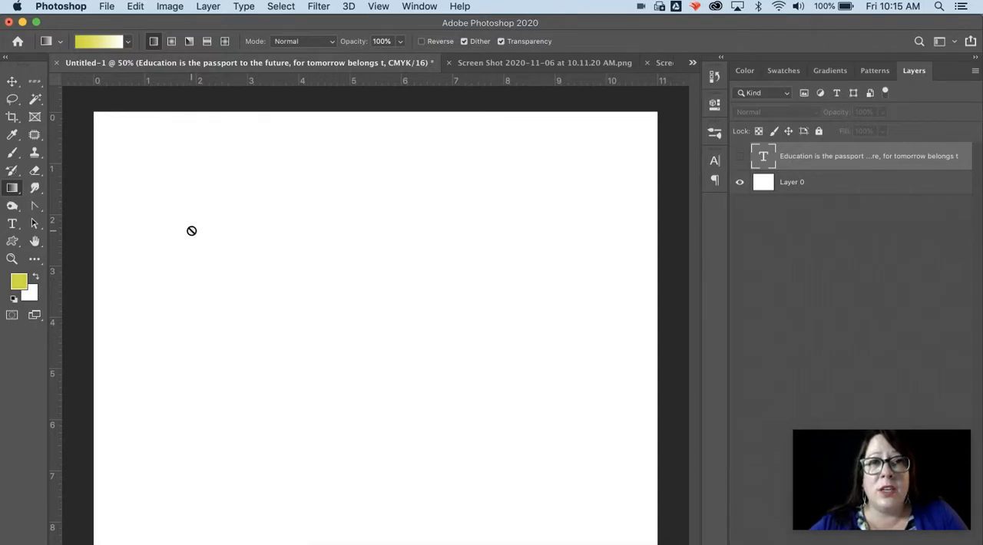
- Add a line of horizontal placeholder point text in American Typewriter and move it fully onto the page
click(13, 226)
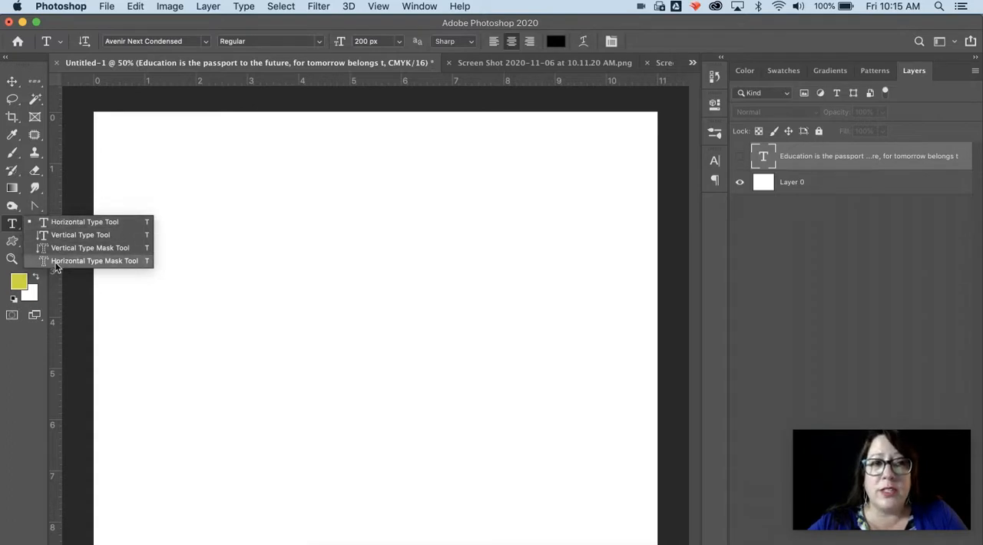
click(77, 223)
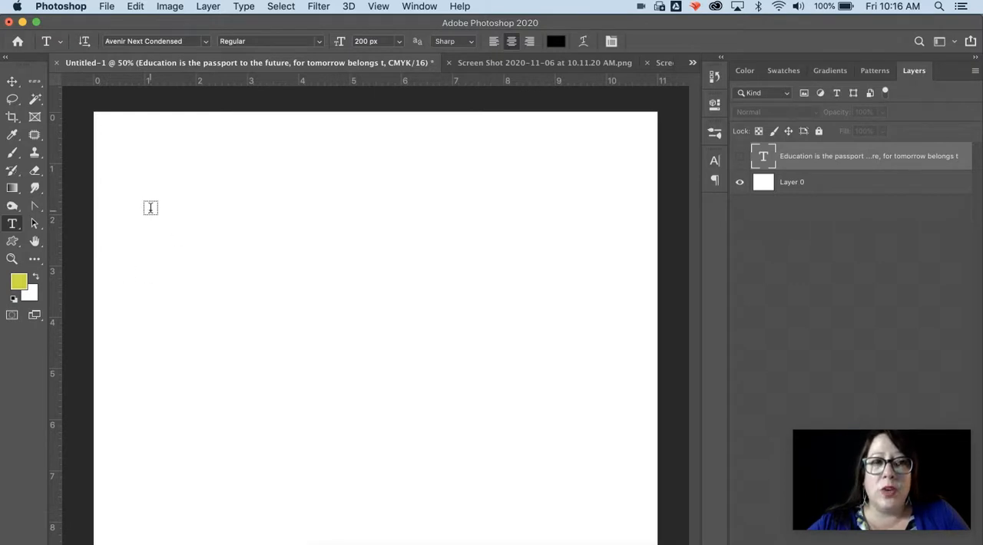
click(157, 180)
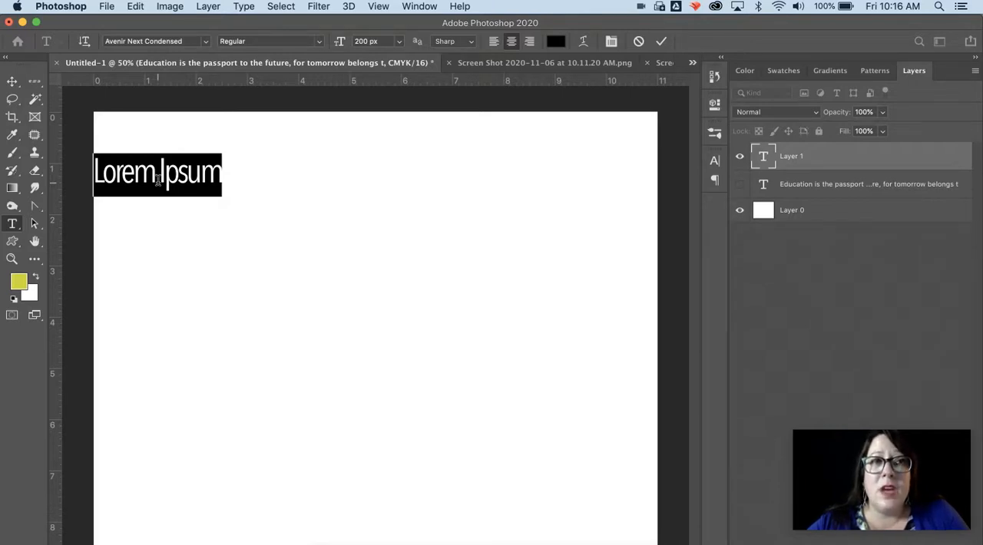
click(206, 43)
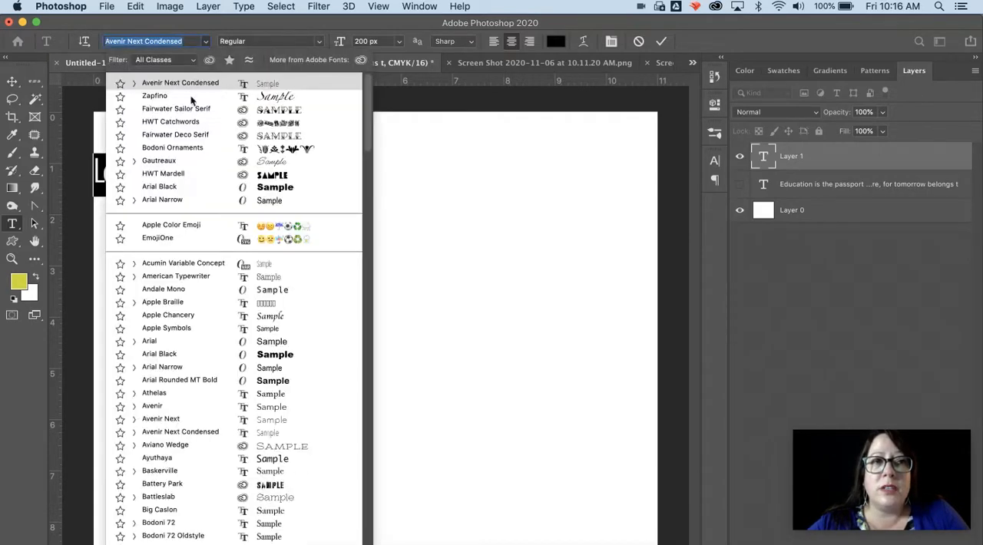
click(176, 276)
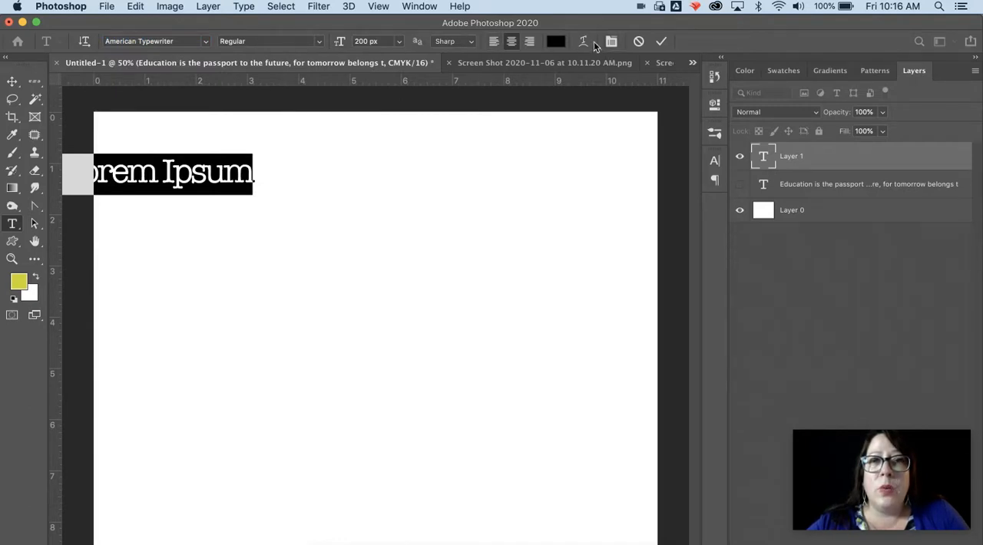
click(15, 82)
drag(149, 192, 222, 192)
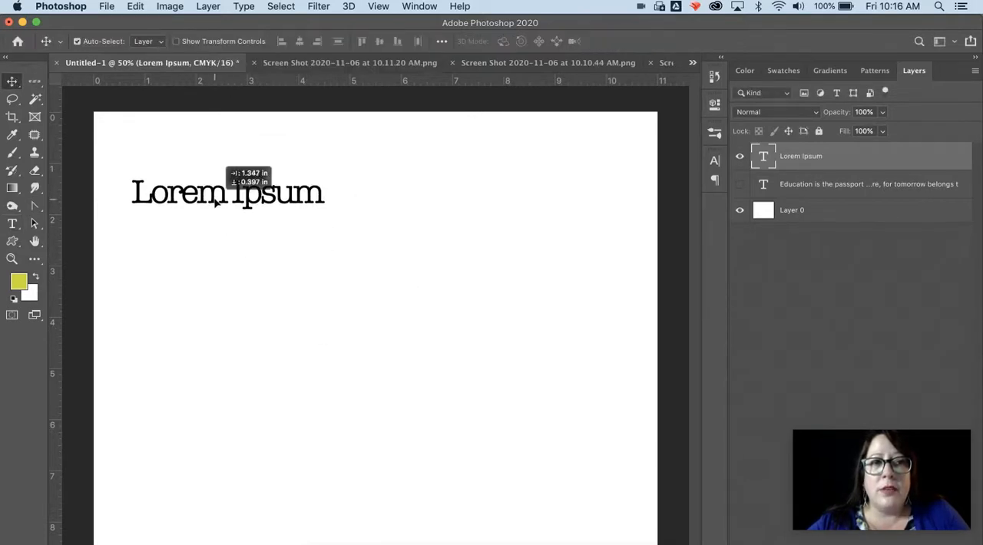
- Add a second line of placeholder point text below the first and move it fully onto the page
click(11, 224)
click(149, 247)
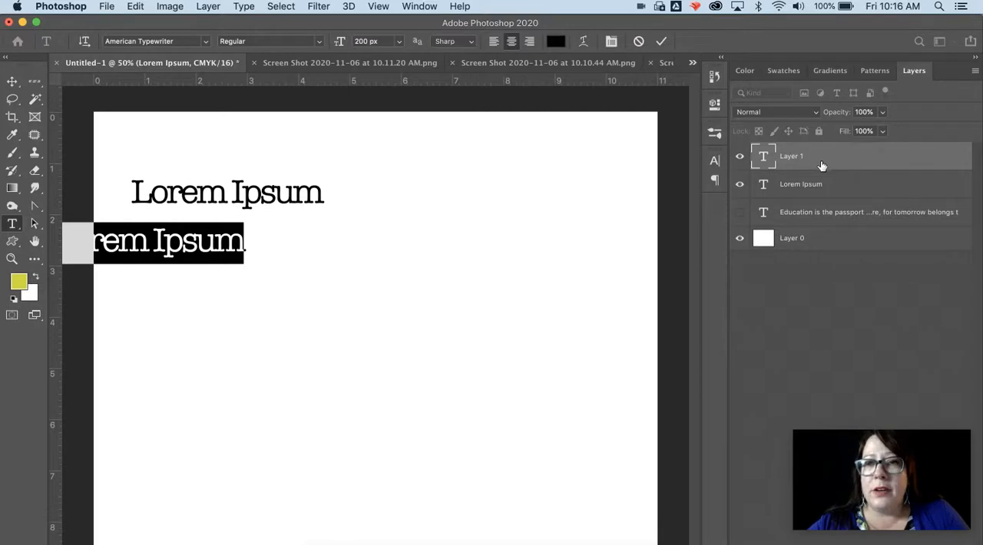
click(13, 81)
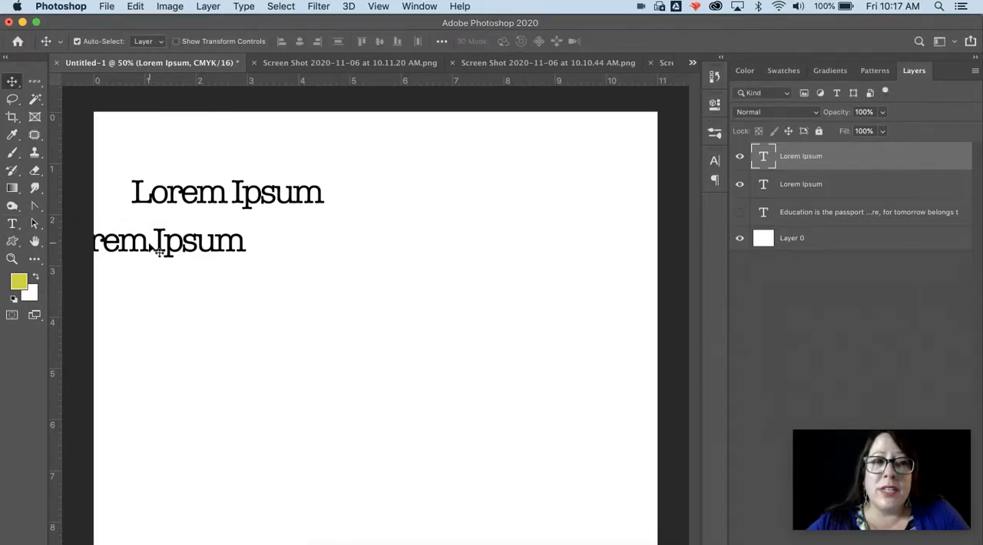
drag(147, 245, 214, 250)
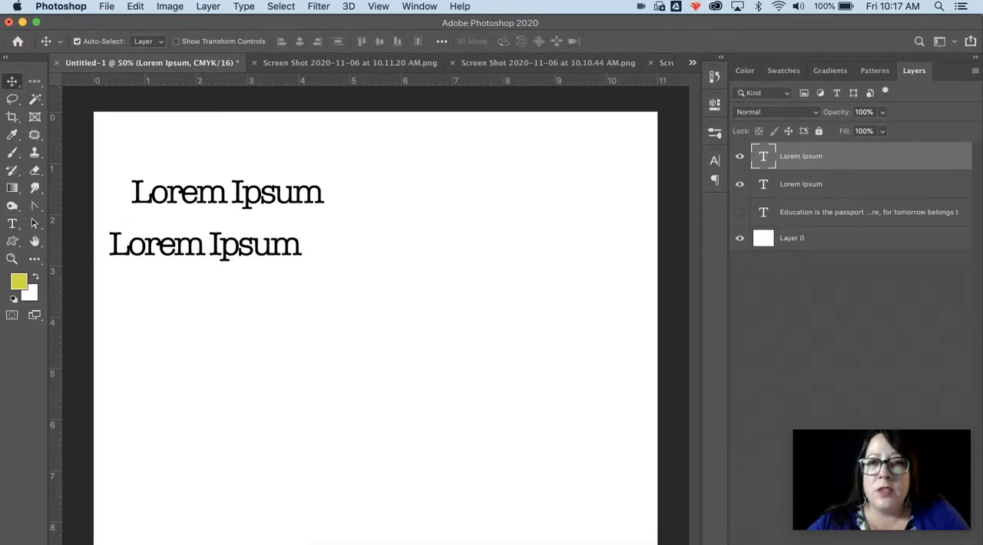
- Delete both Lorem Ipsum text layers
click(964, 543)
click(591, 218)
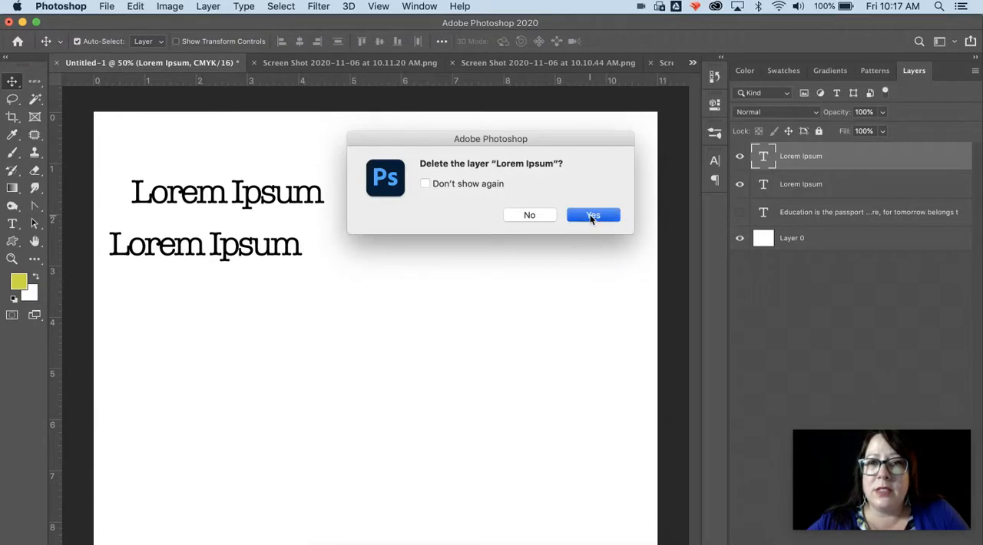
click(964, 542)
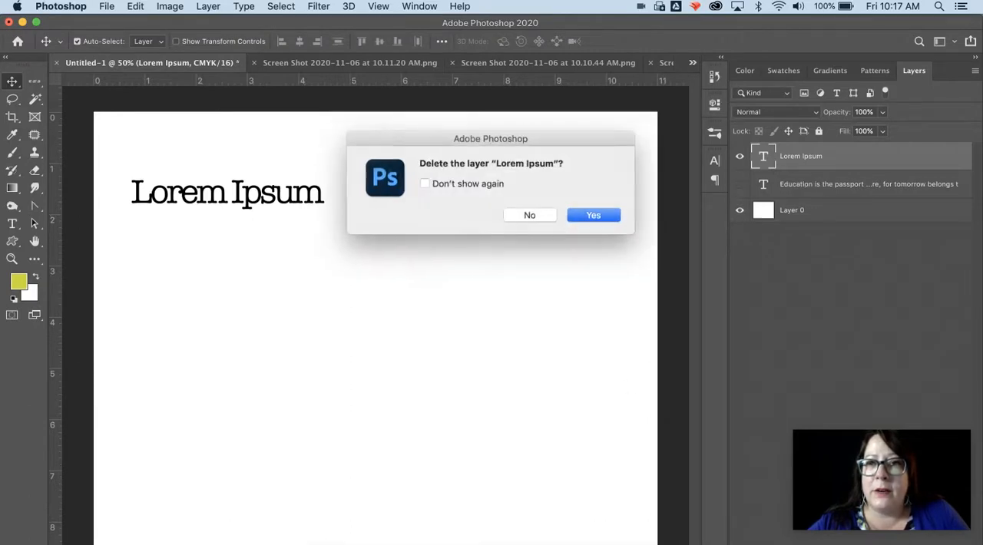
click(589, 217)
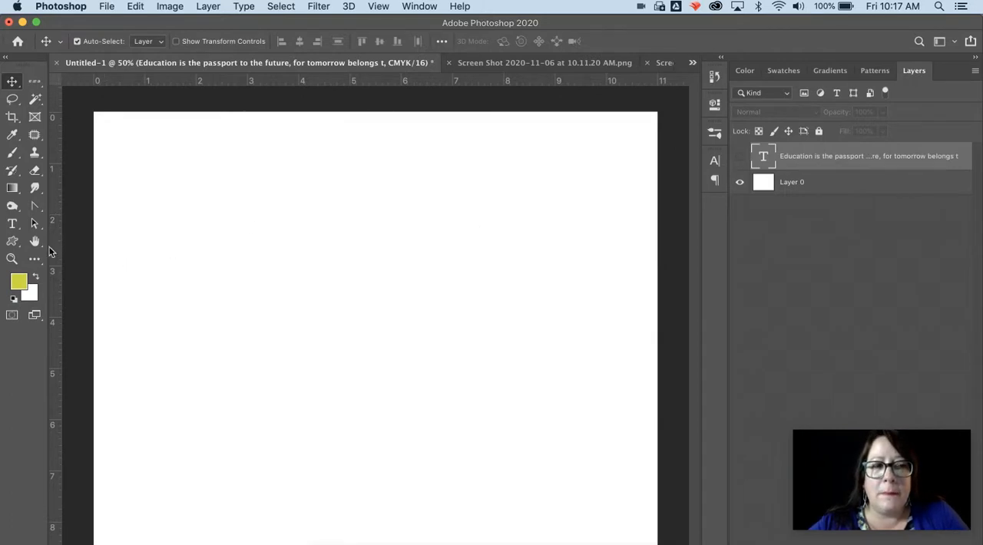
- Create a paragraph text box across the upper part of the page and make it slightly narrower and taller
click(12, 224)
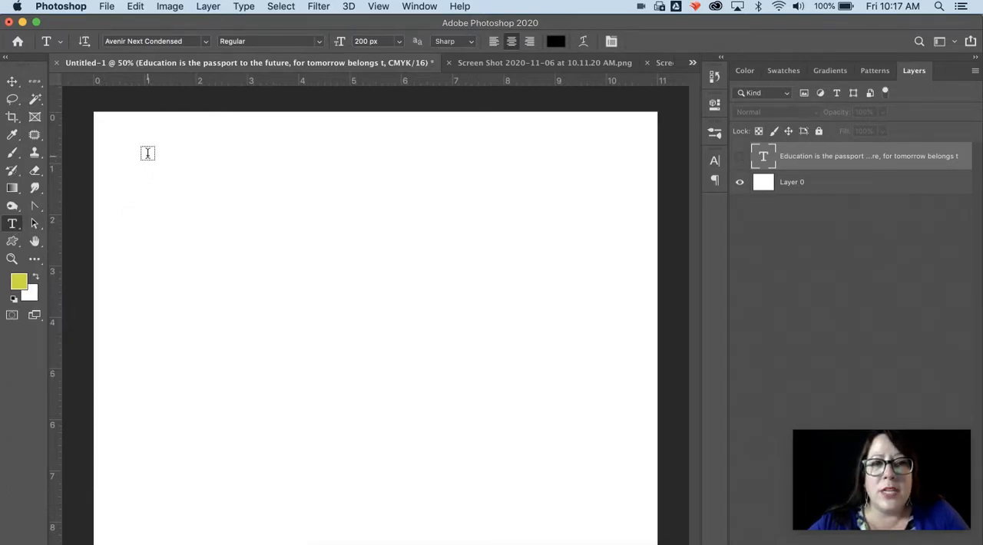
drag(147, 153, 582, 331)
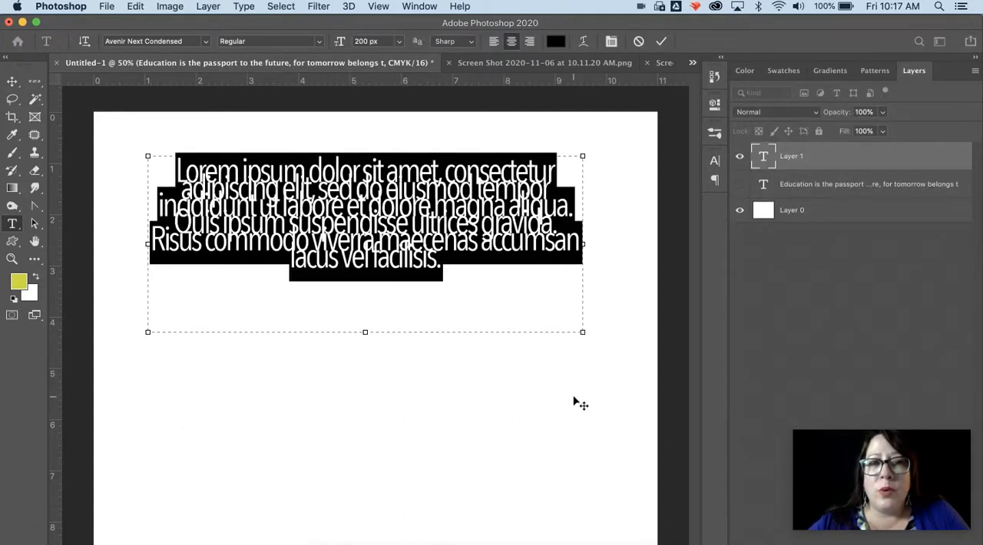
drag(582, 332, 523, 351)
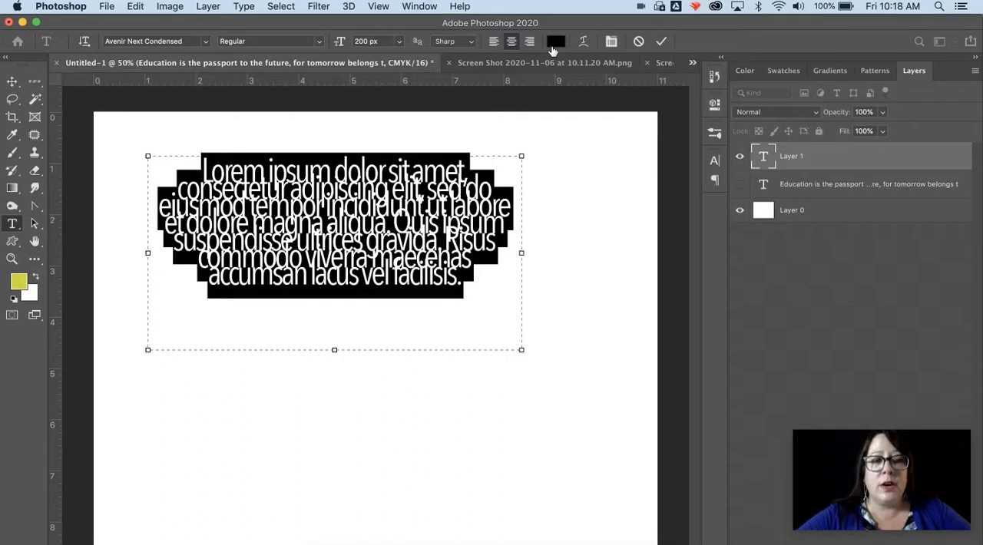
- Replace the placeholder paragraph with the teacher's title and surname
text(Mr.)
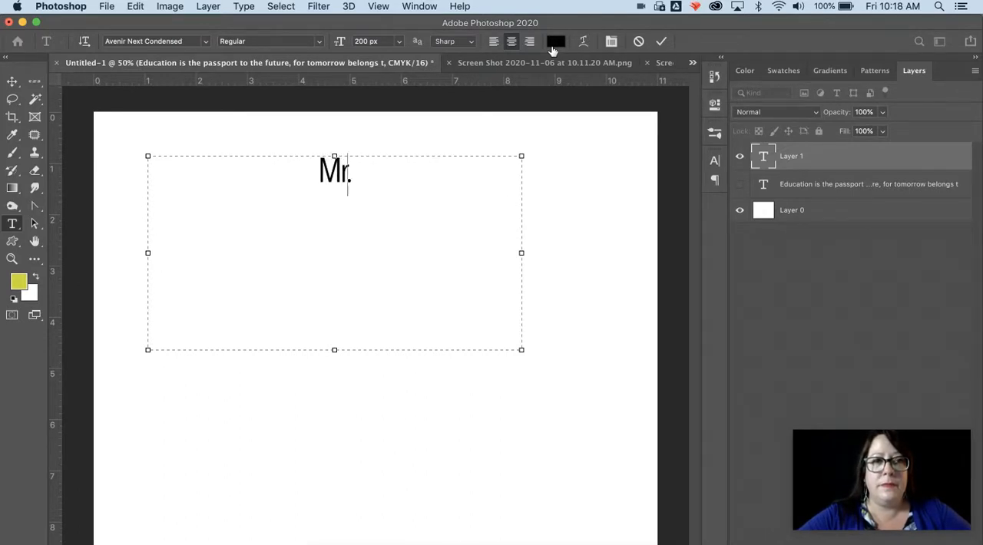
key(BackSpace)
text(s.)
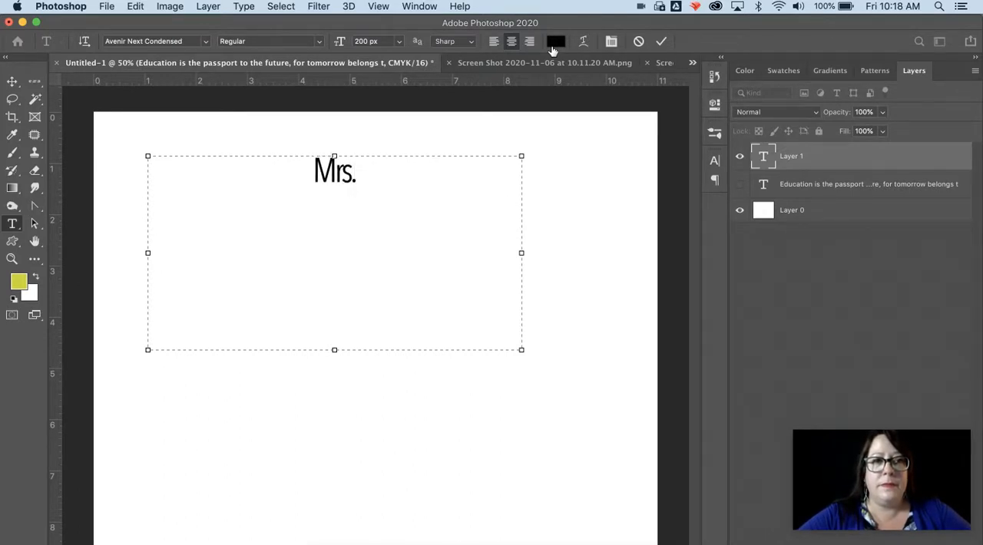
text(Collins)
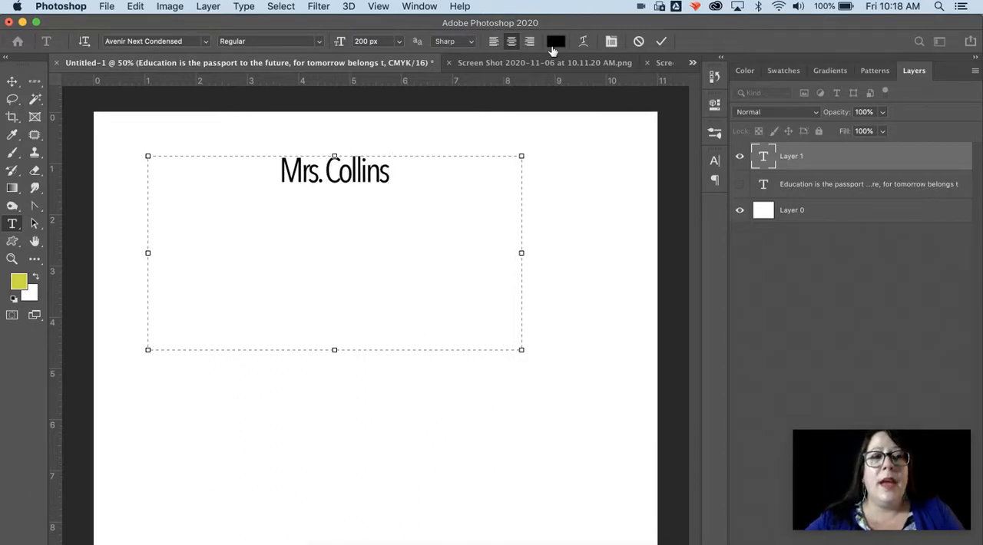
- Change the font of the whole name to Battery Park
drag(394, 175, 270, 173)
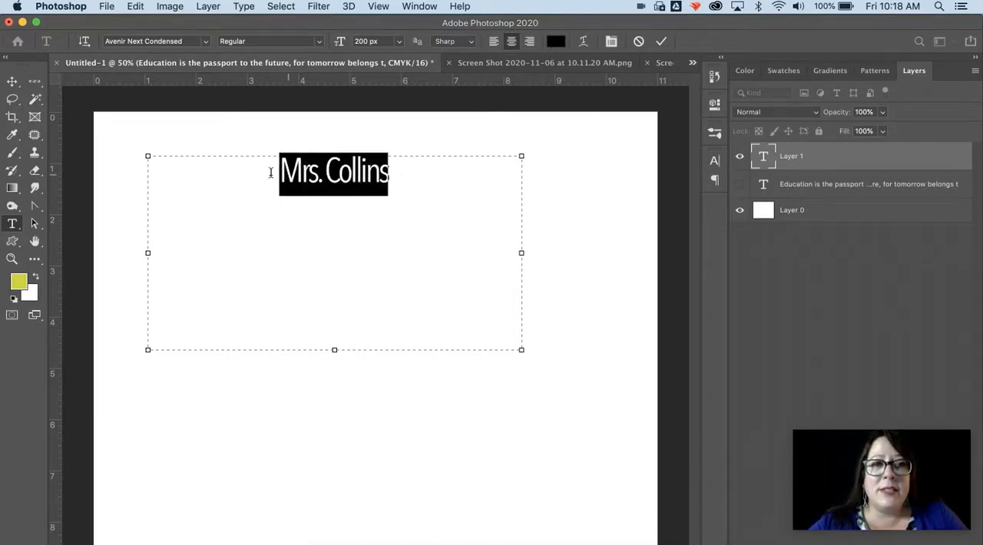
click(206, 41)
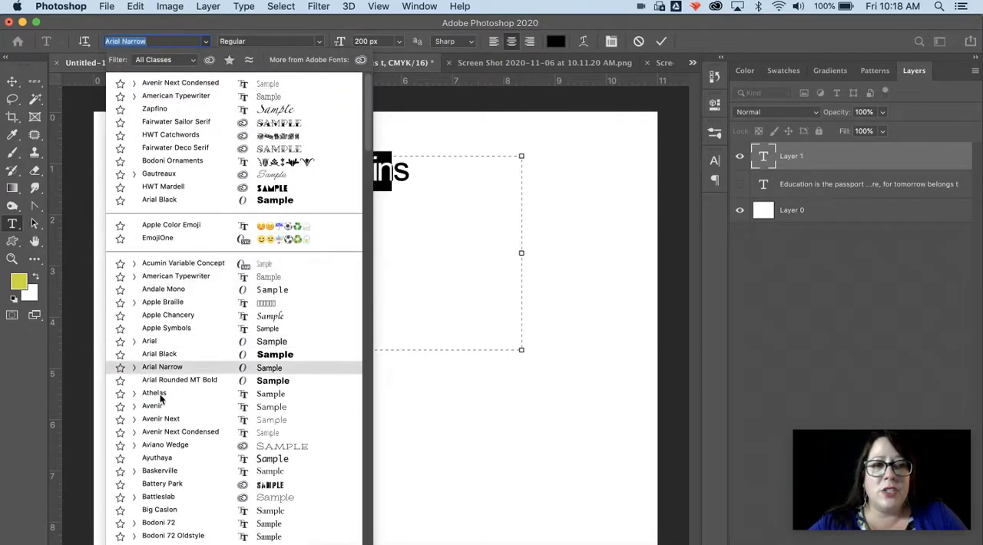
click(166, 484)
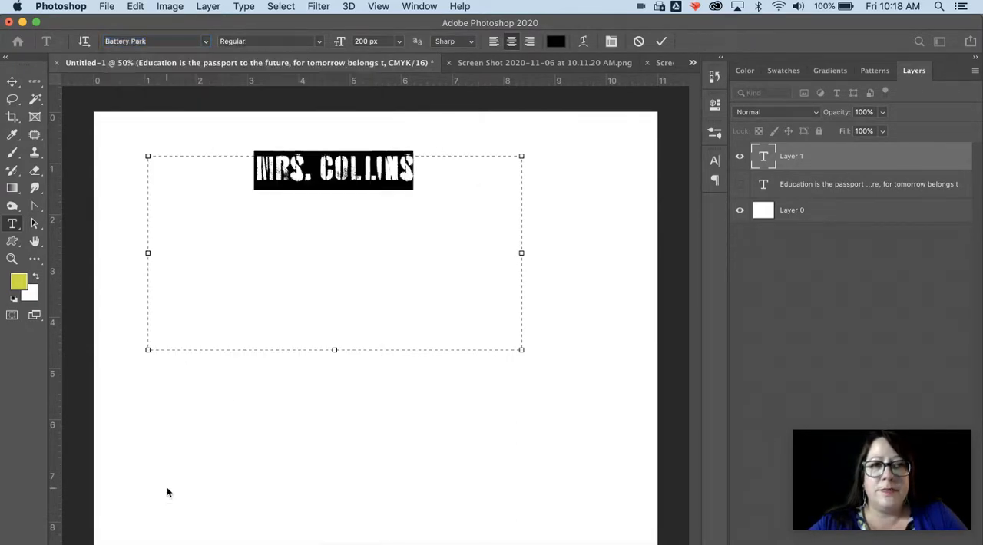
- Try the preset text sizes 30 px and 72 px on the selected name
click(399, 42)
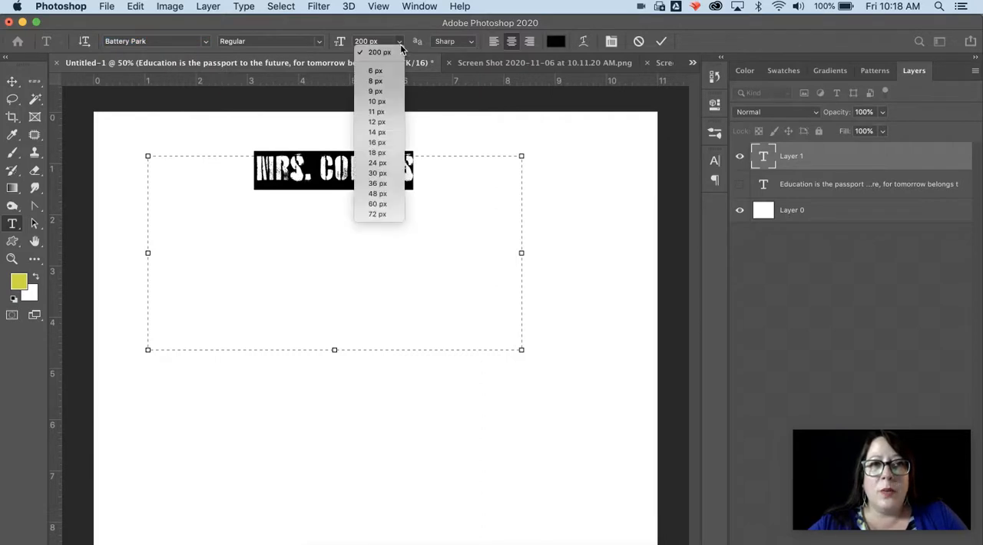
click(387, 173)
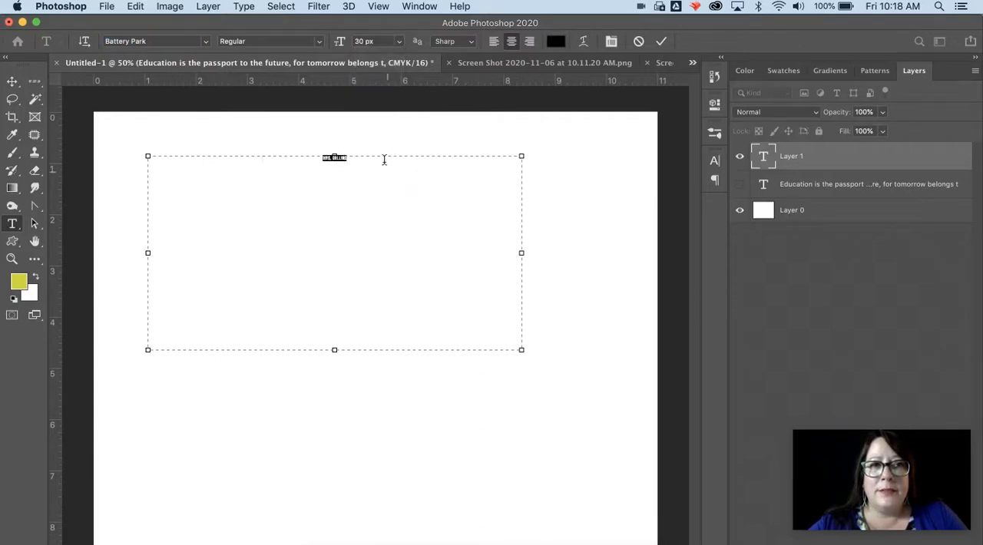
click(399, 43)
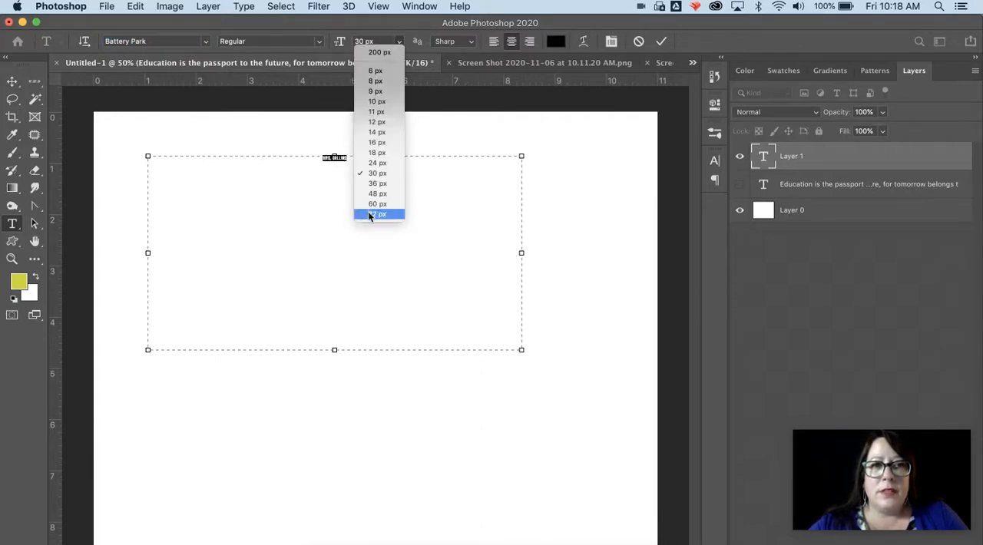
click(368, 213)
- Set the name's text size to a custom 500 px
click(374, 41)
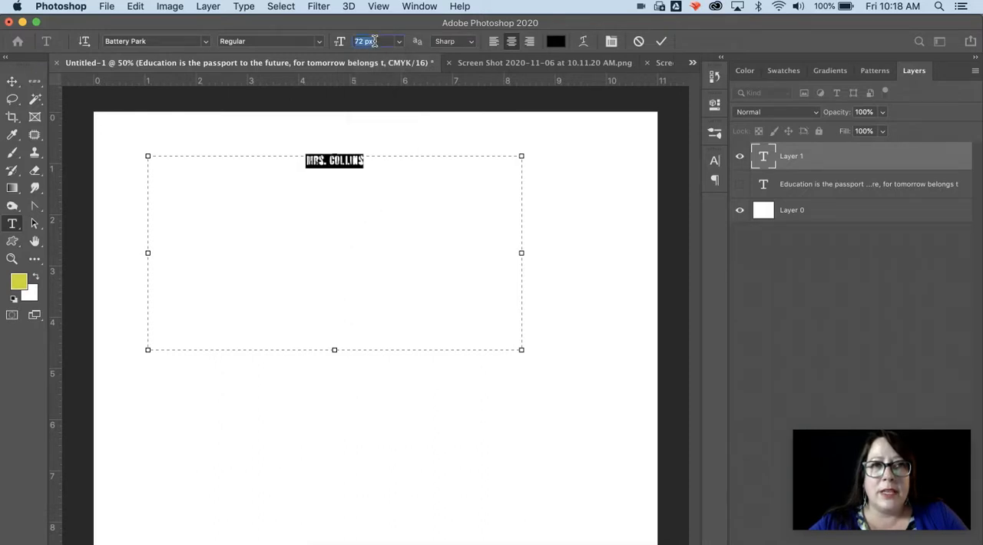
click(374, 41)
text(100)
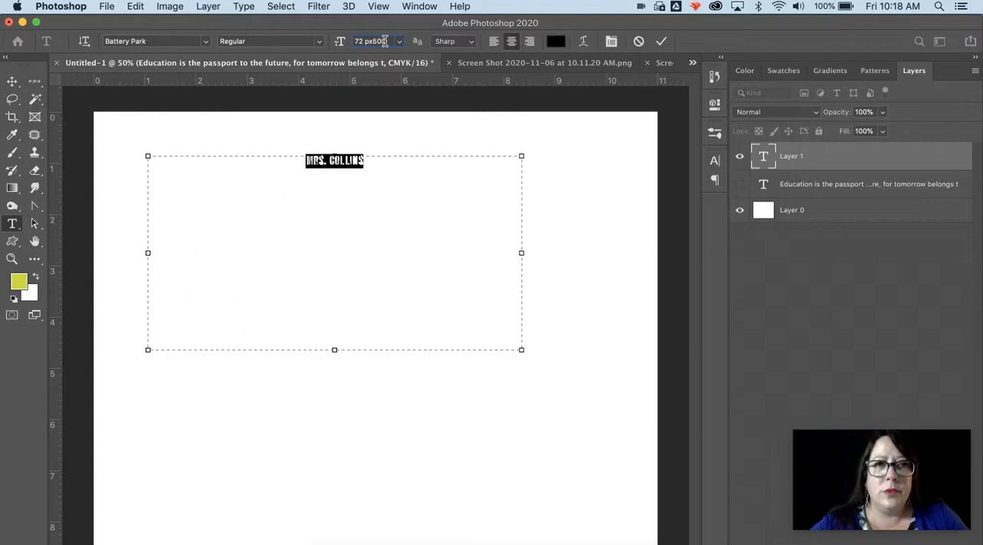
drag(389, 41, 329, 37)
text(500)
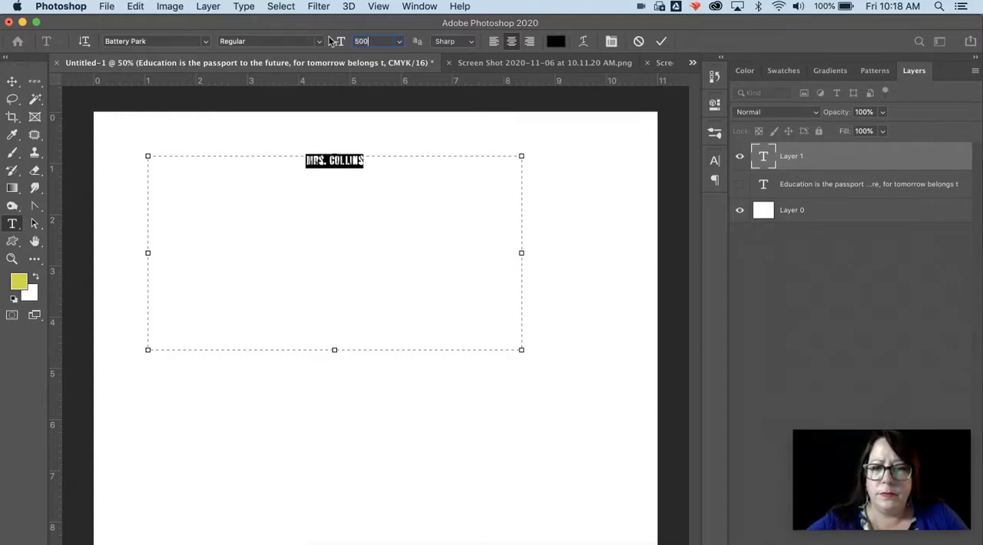
key(Return)
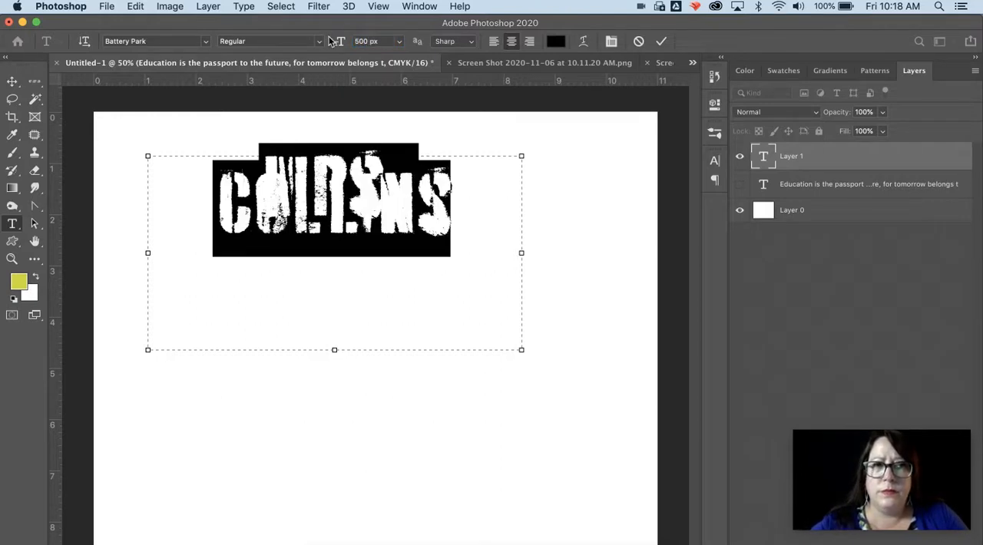
- Widen and shorten the text box so the name fits on one line, and move the name down the page
click(11, 81)
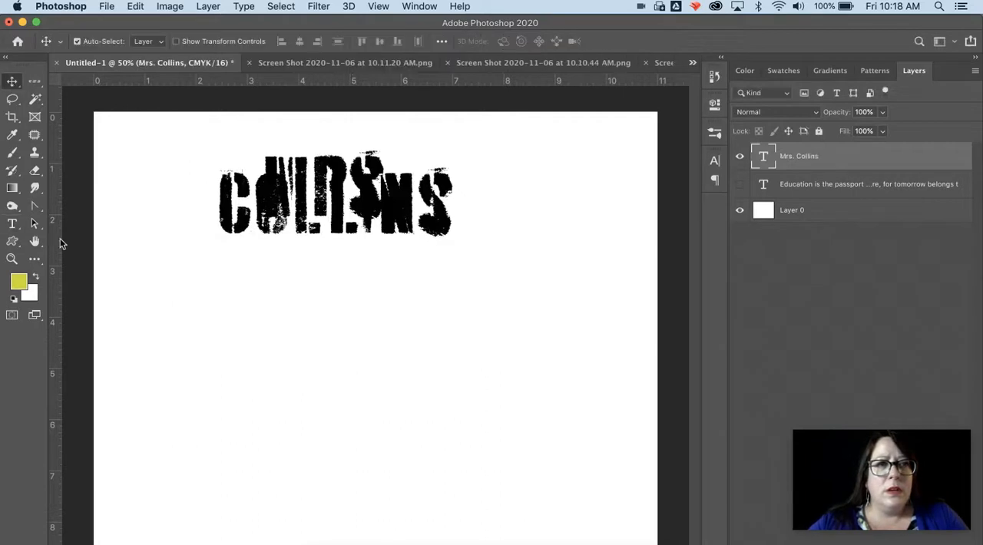
click(12, 223)
click(290, 203)
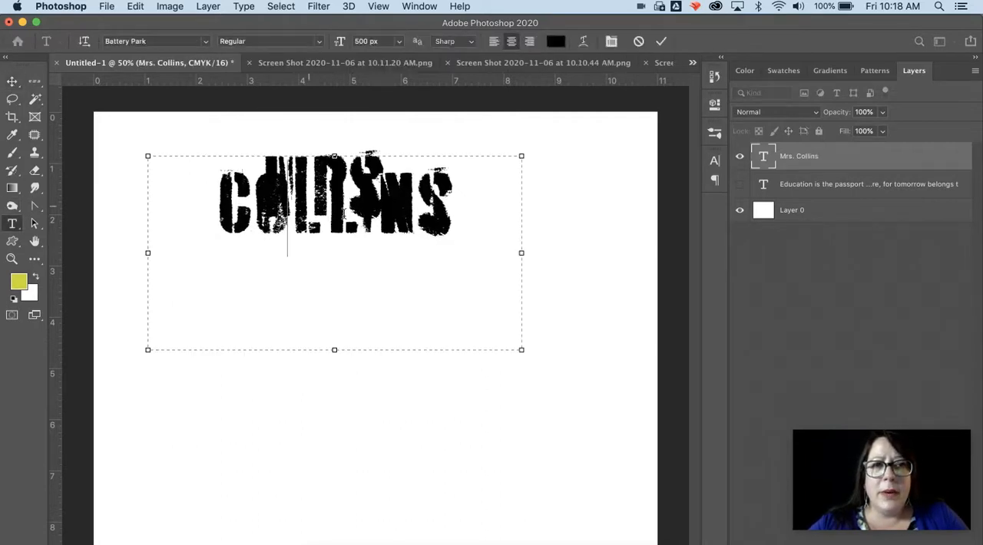
drag(521, 347, 628, 247)
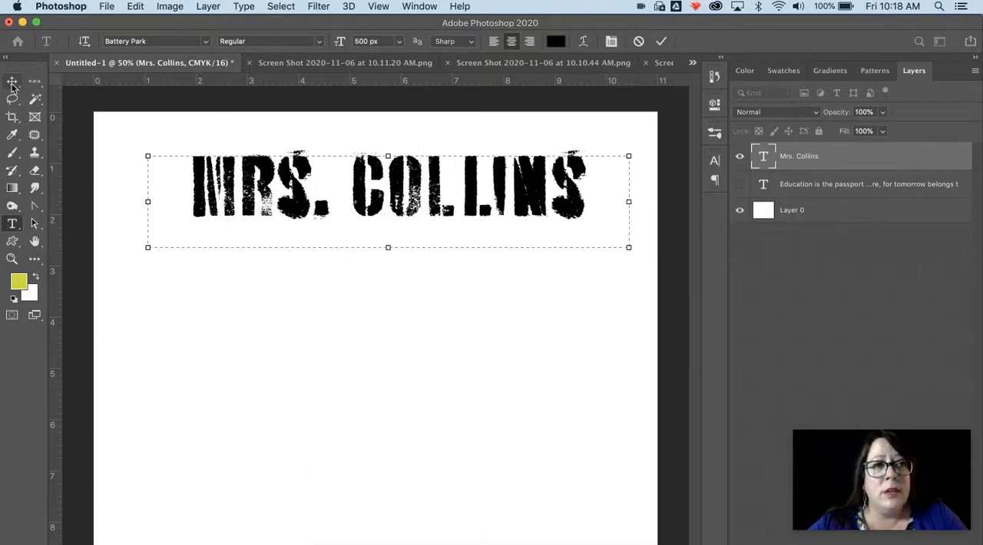
click(12, 80)
mouse_move(222, 189)
mouse_down()
mouse_move(275, 211)
mouse_move(214, 206)
mouse_up()
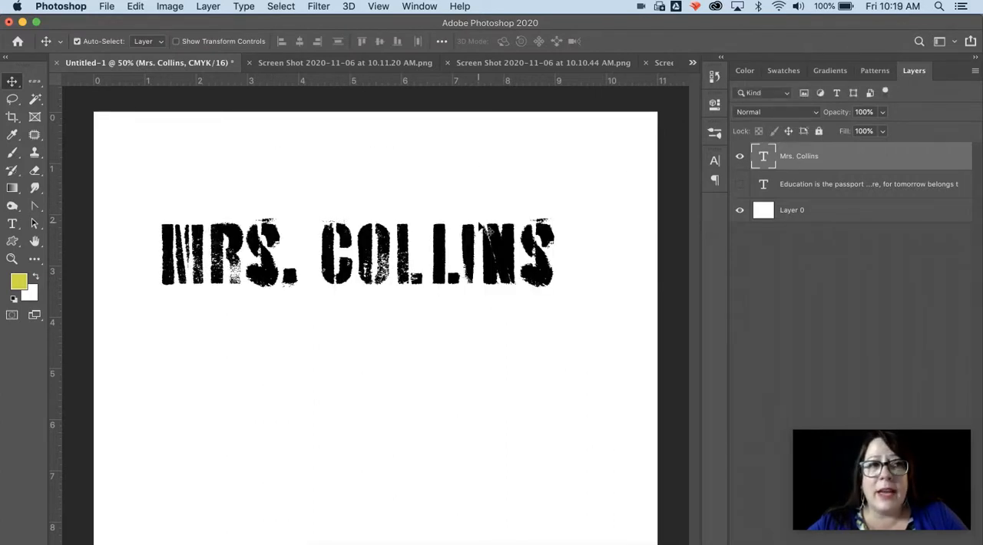
- Select the whole name on the page and change its text color to green (#28df8f)
click(13, 223)
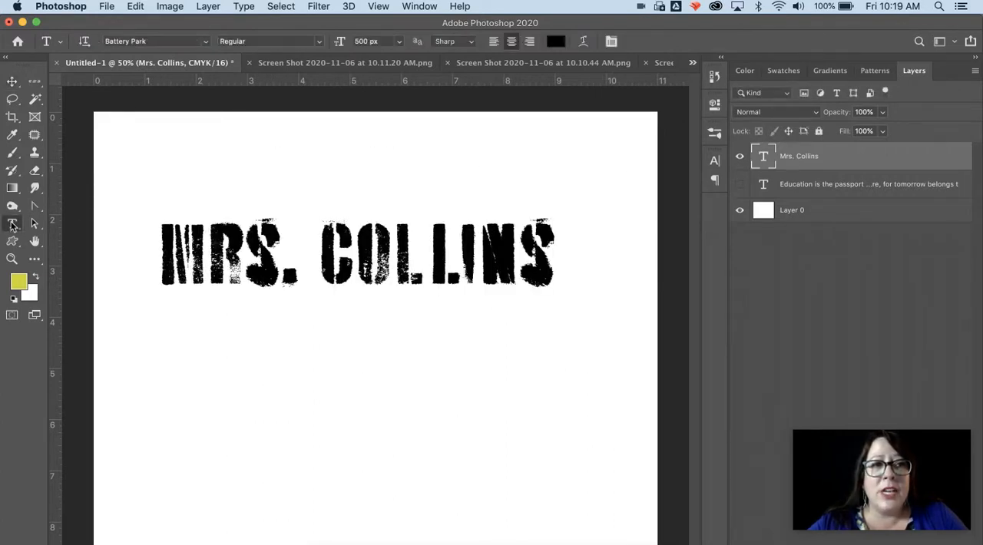
click(304, 272)
click(577, 255)
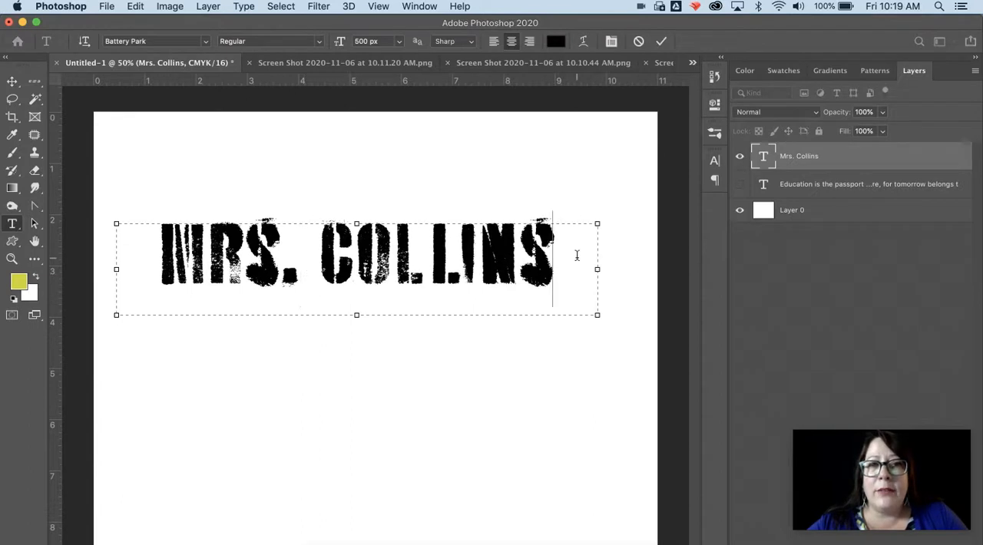
drag(576, 256, 151, 256)
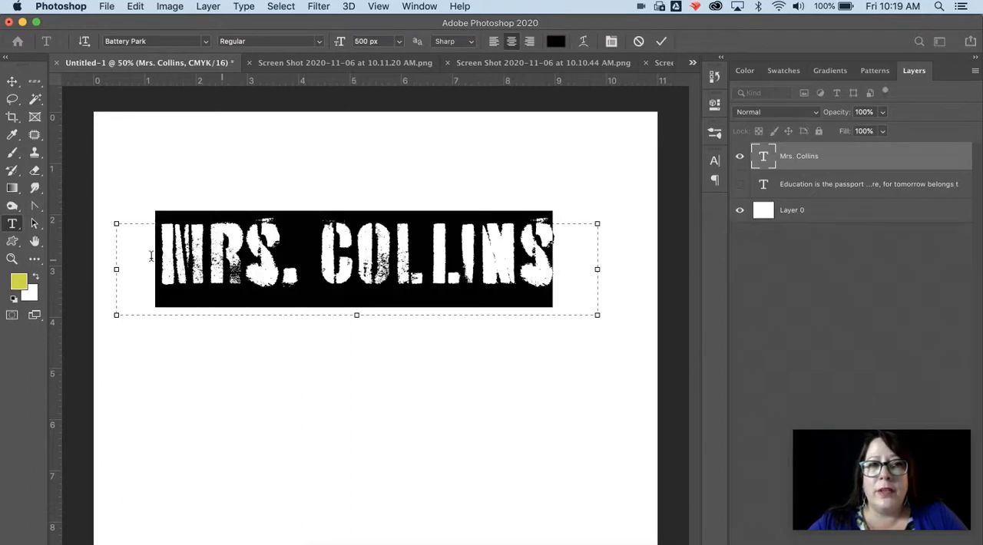
click(557, 40)
click(767, 283)
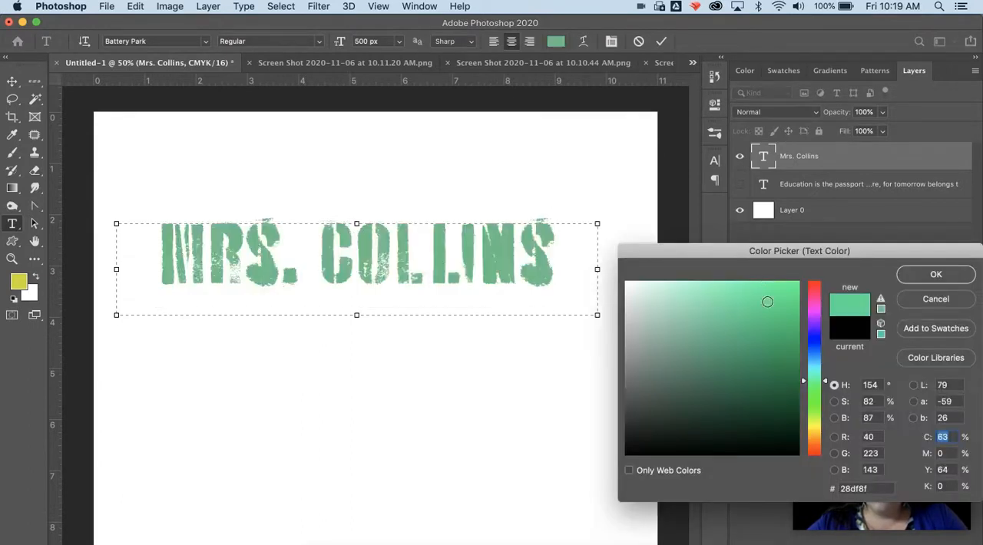
click(928, 278)
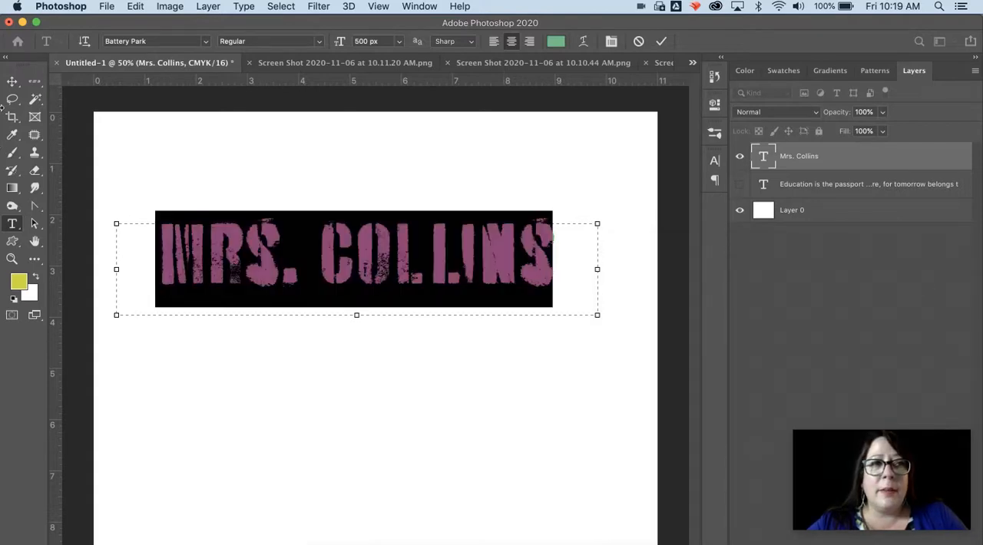
- Move the green name down and to the right on the page, and reopen its text for editing
click(11, 81)
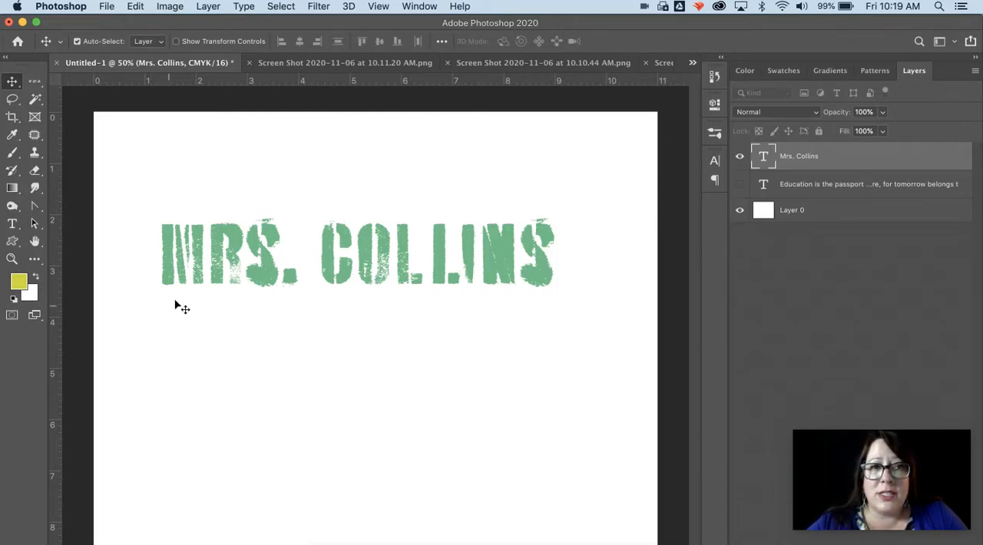
drag(193, 275, 232, 314)
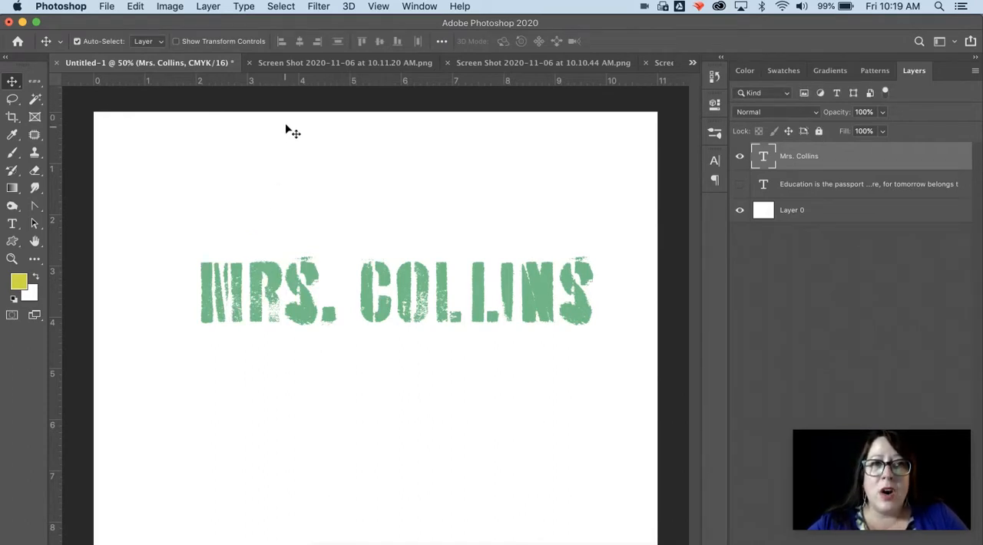
click(14, 224)
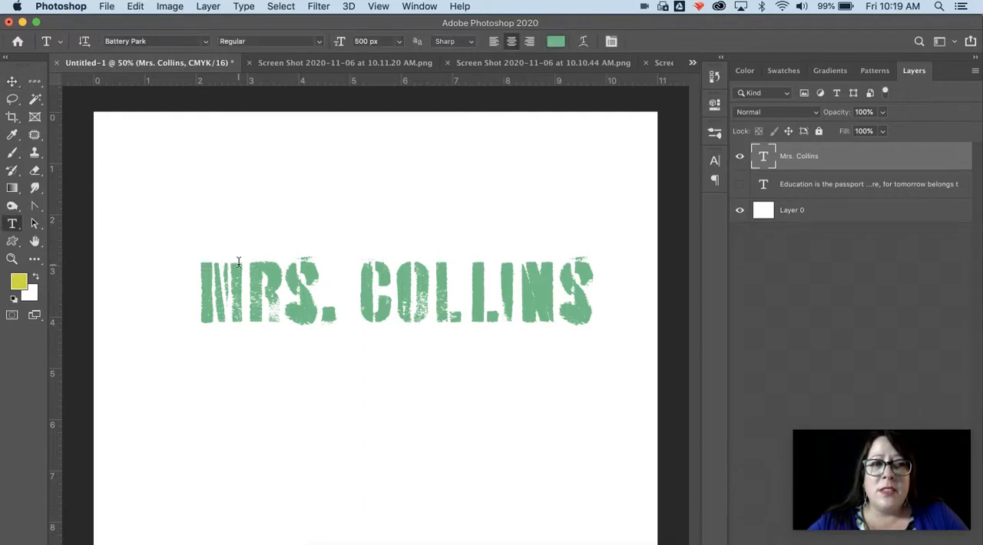
click(236, 298)
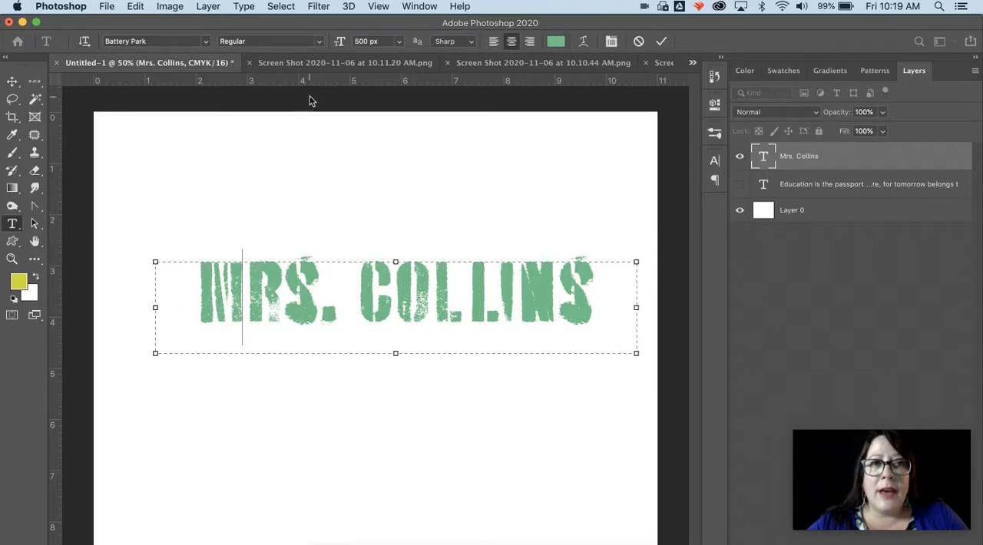
- Bring up the "Character Panel Explained" image and enlarge it to examine the labelled character settings
click(312, 65)
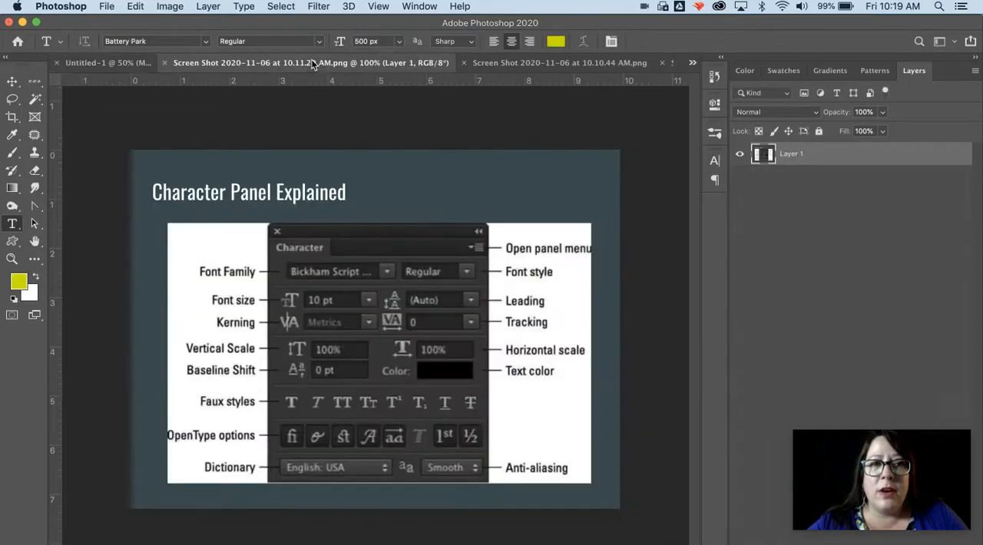
click(11, 259)
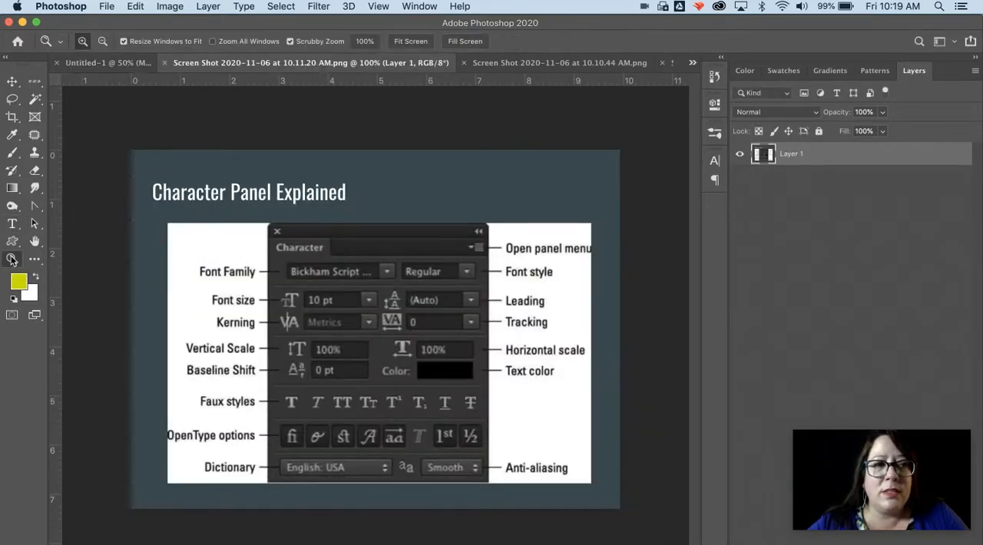
click(201, 294)
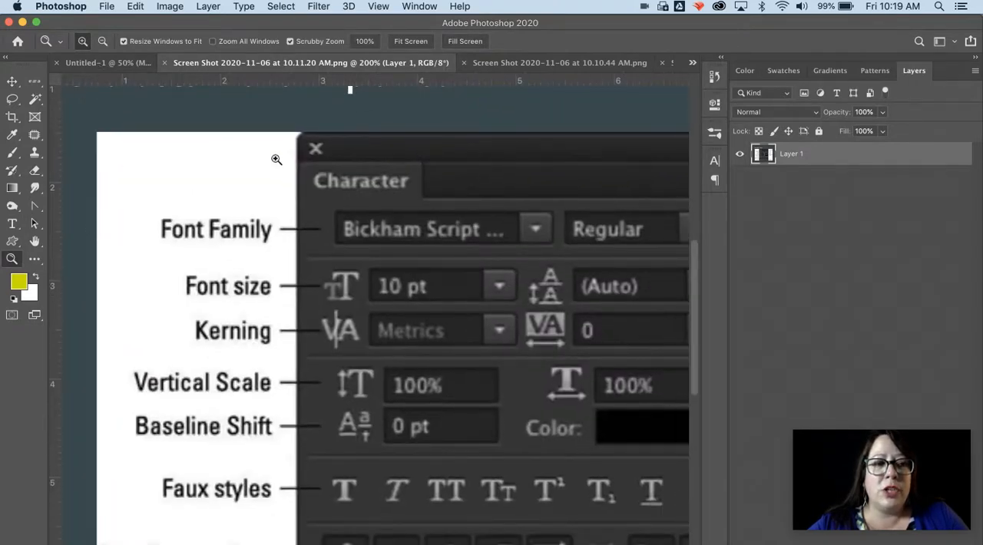
alt+click(276, 189)
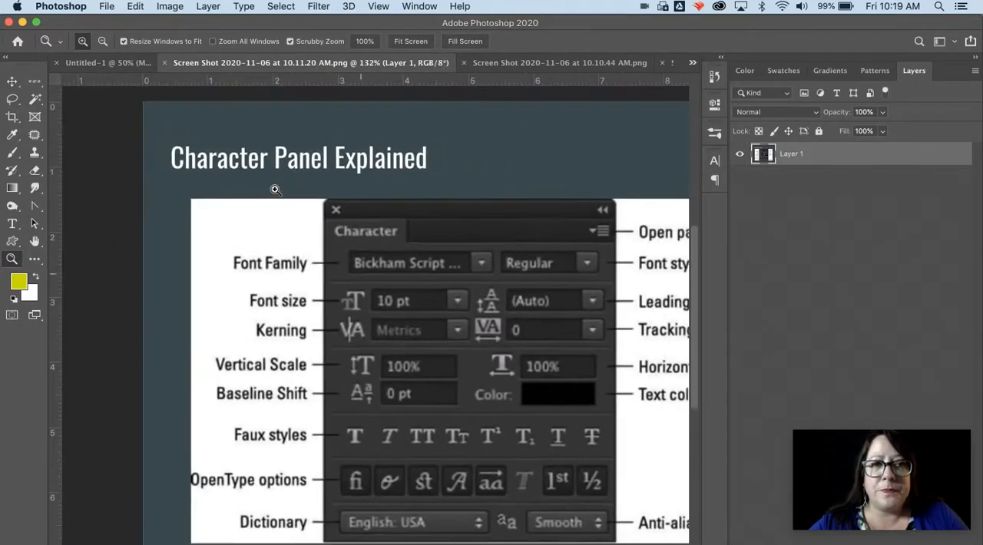
scroll(275, 189, right, 5)
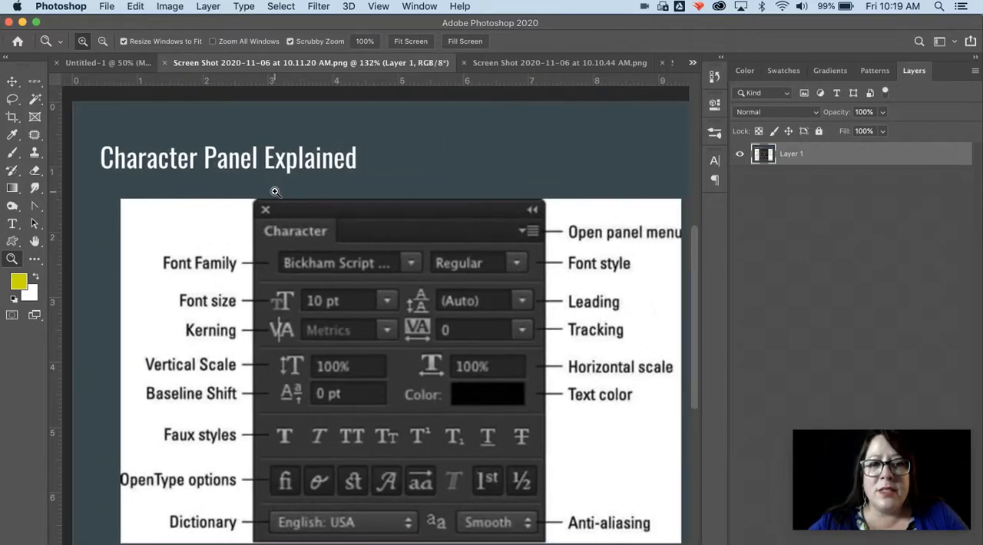
scroll(325, 220, down, 3)
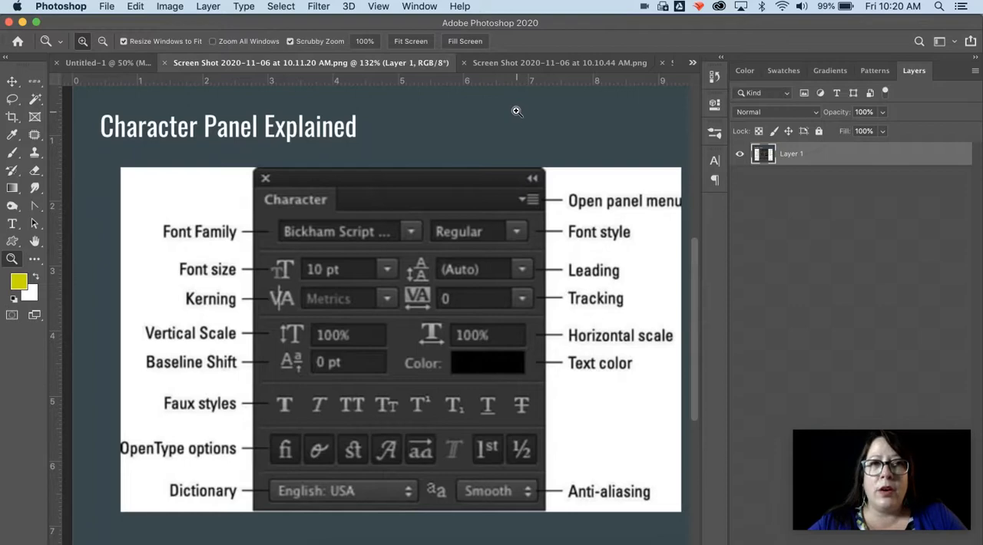
- Show the Character panel, detach it as a floating panel over the empty Layers area, and collapse the Paragraph panel
click(421, 7)
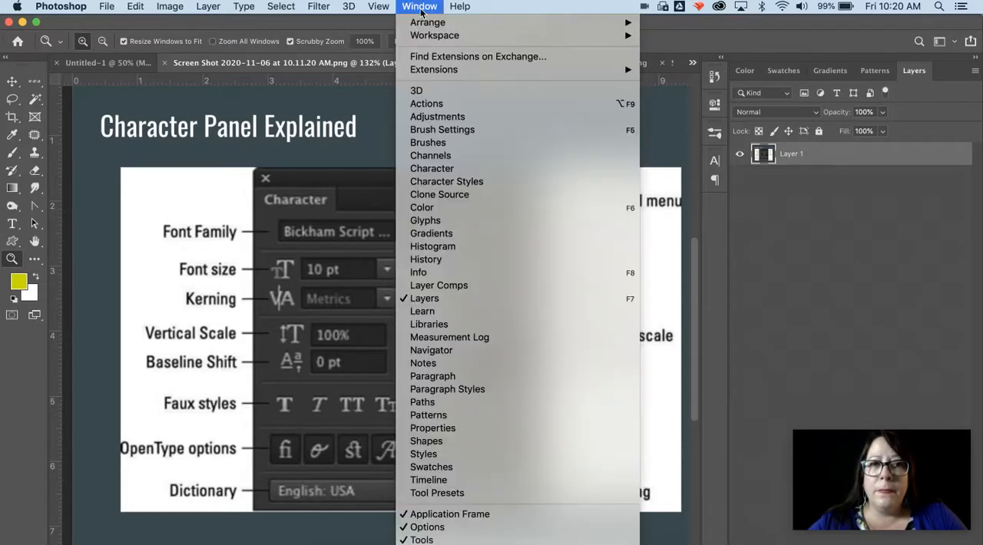
click(439, 170)
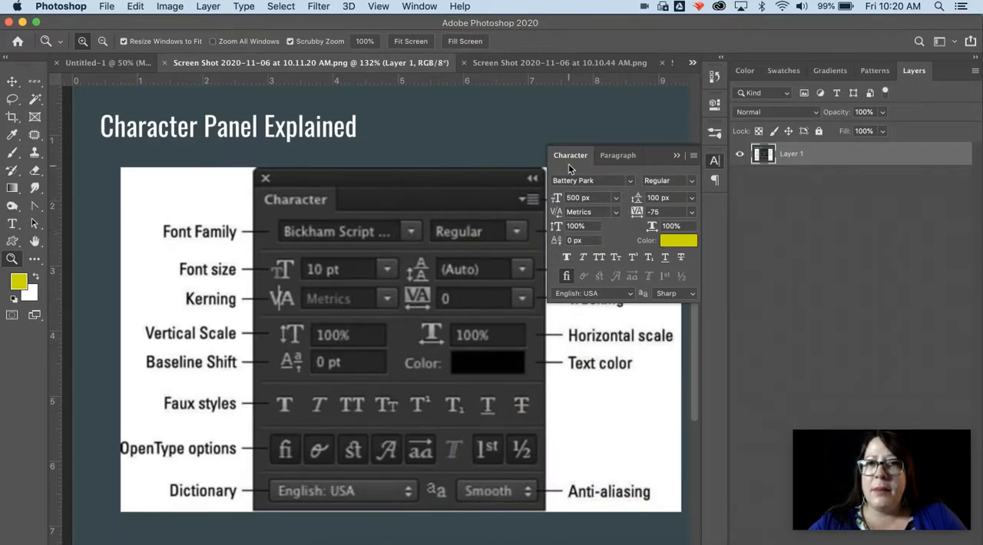
drag(568, 157, 817, 204)
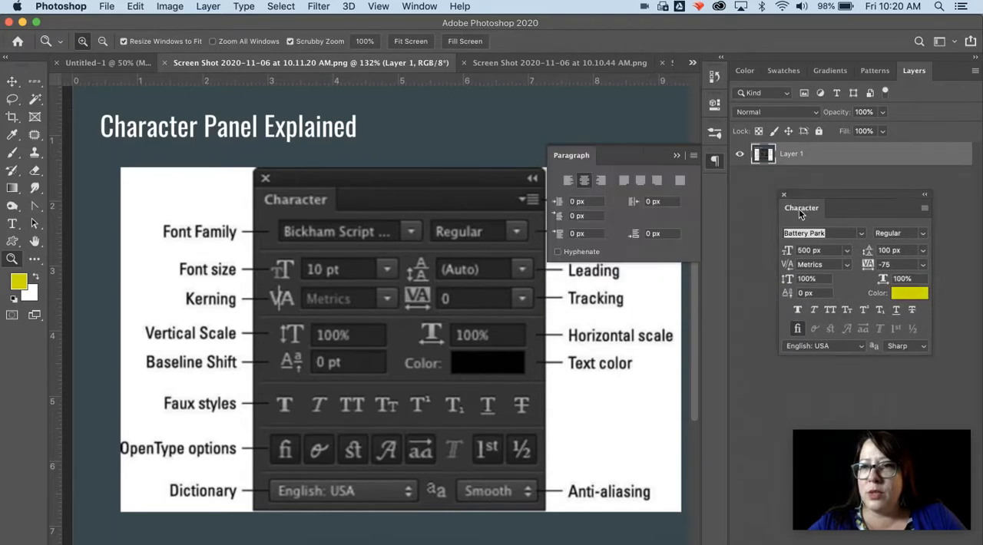
click(676, 157)
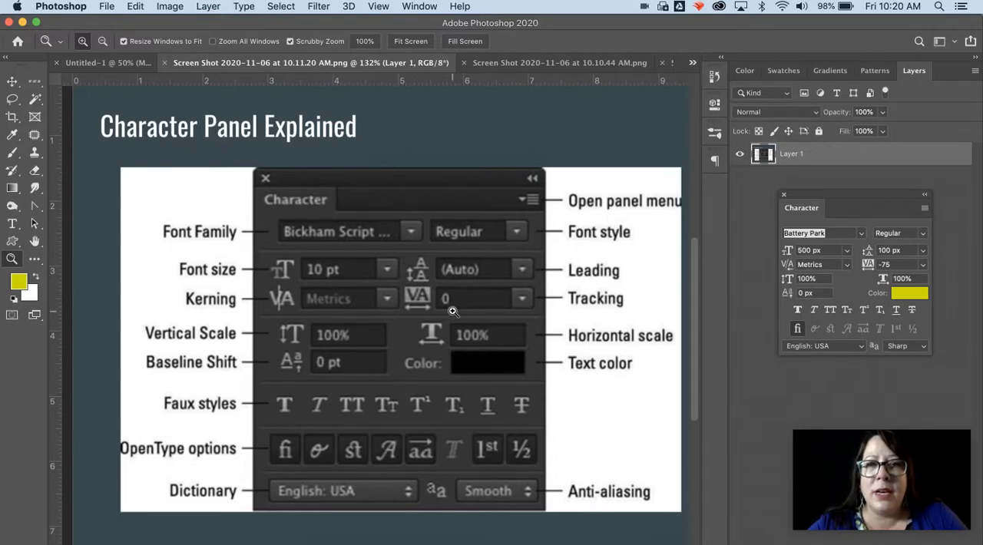
- Bring up the "Terms About Fonts" image and enlarge it to examine the definitions of tracking, leading and kerning
click(490, 64)
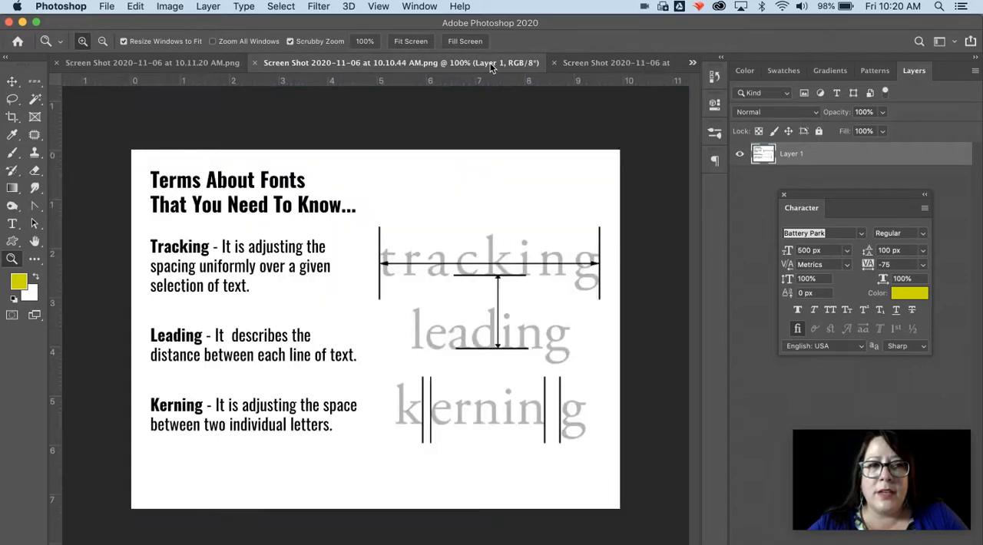
click(228, 258)
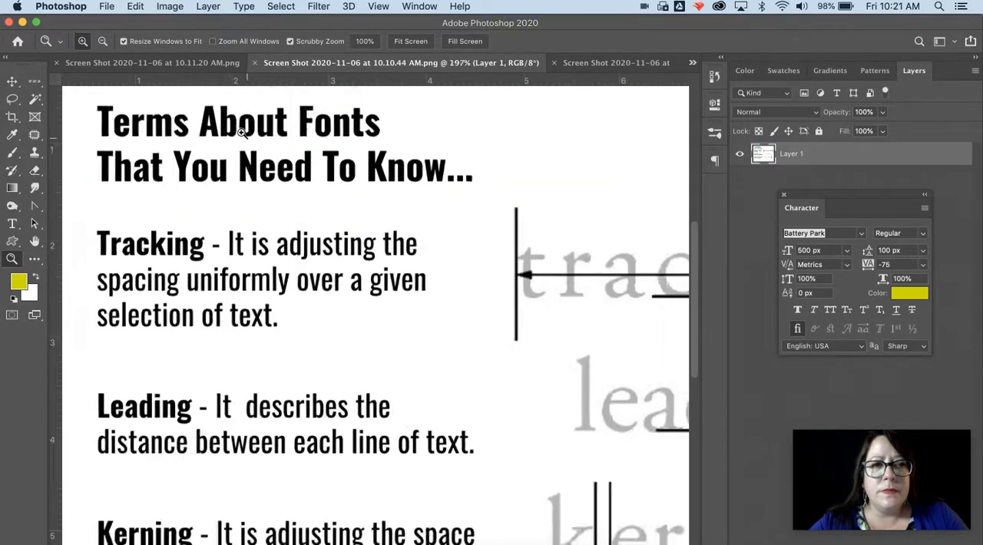
alt+click(242, 132)
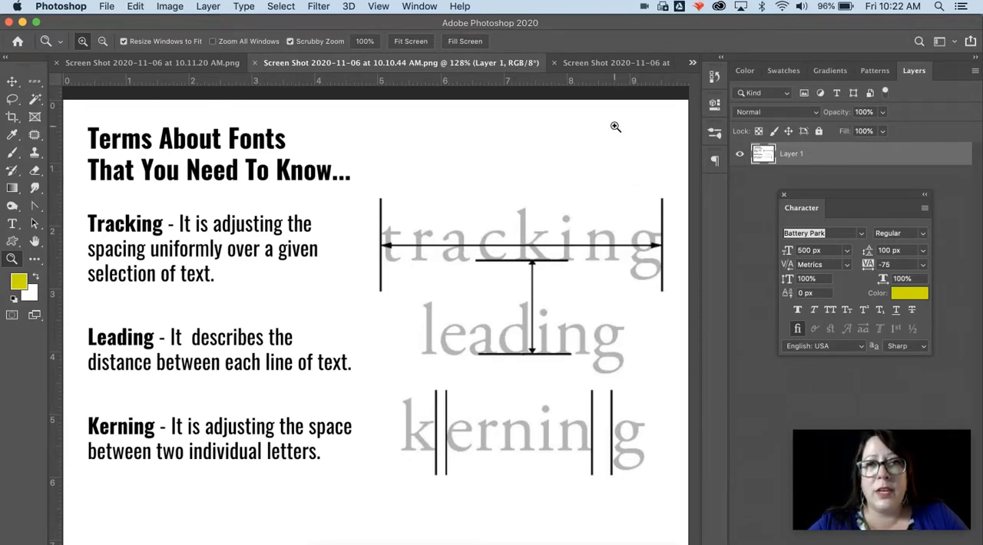
- Examine the "Text Options Bar" image enlarged to 200%, restore it to 100%, and activate the Type tool to show the matching options
click(602, 65)
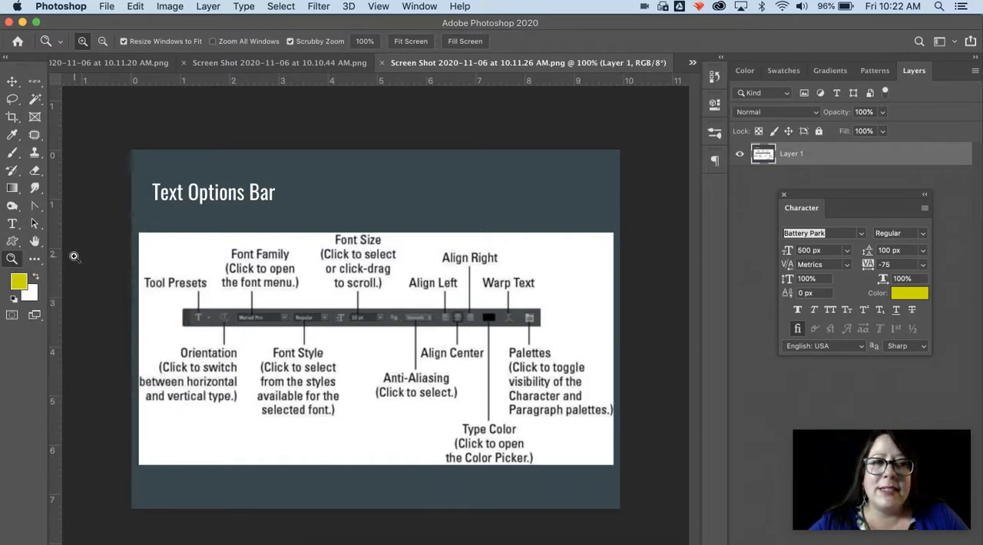
click(193, 328)
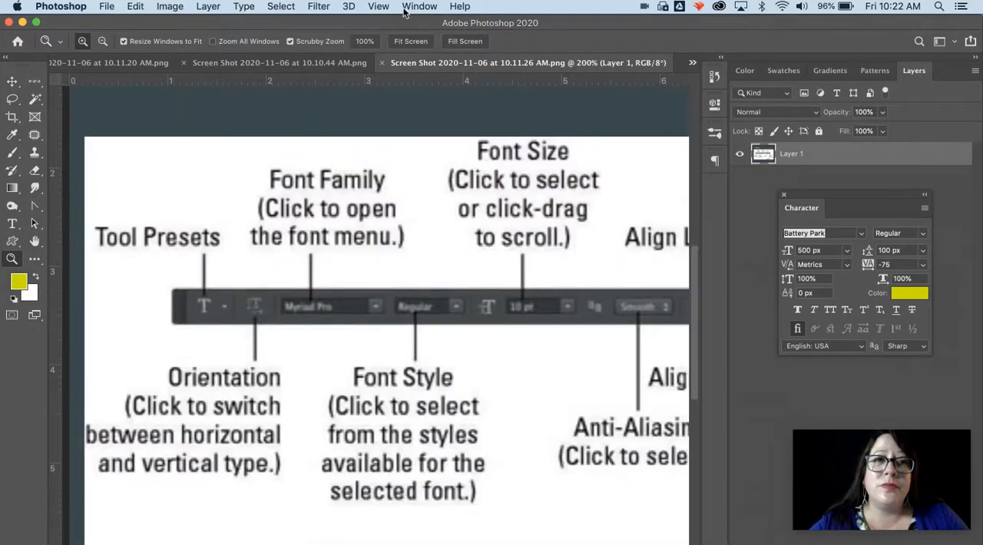
click(380, 7)
click(397, 122)
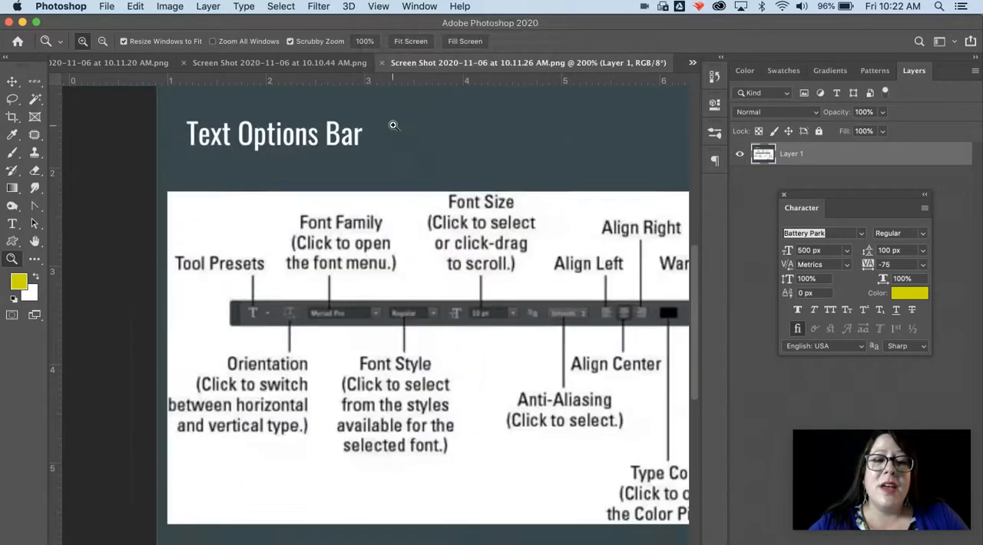
click(12, 224)
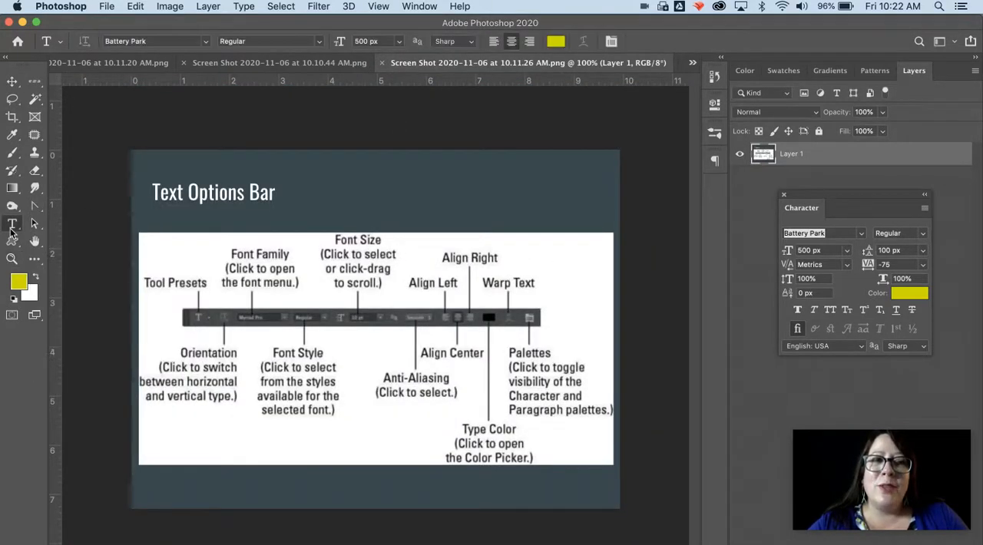